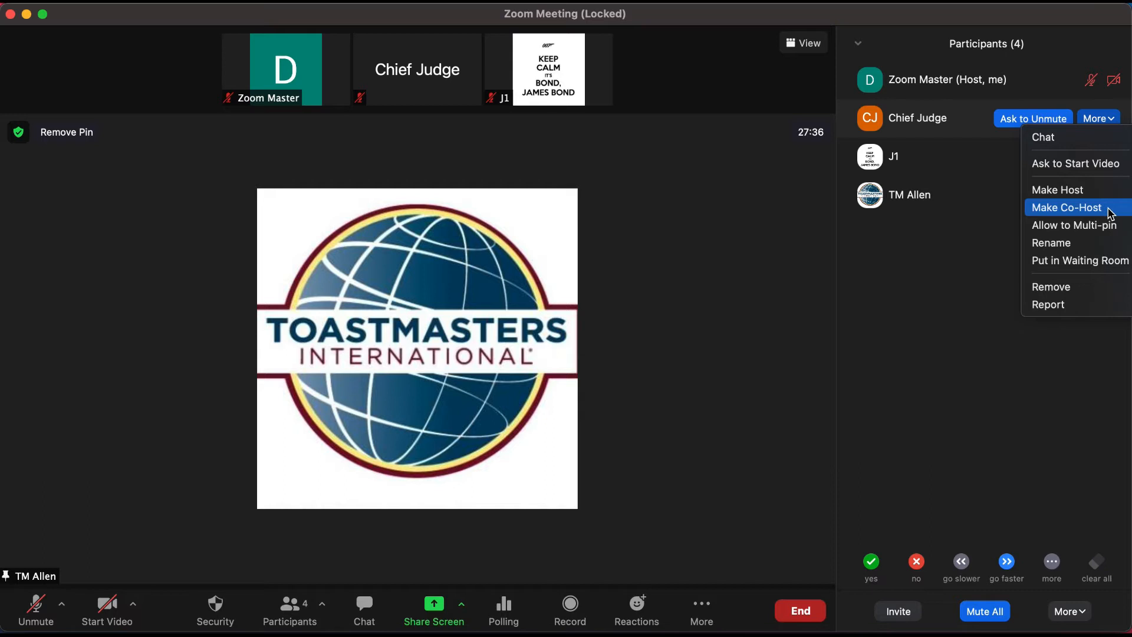
Step: Make the Chief Judge participant a meeting co-host, and withdraw that co-host permission again
left_click(1111, 213)
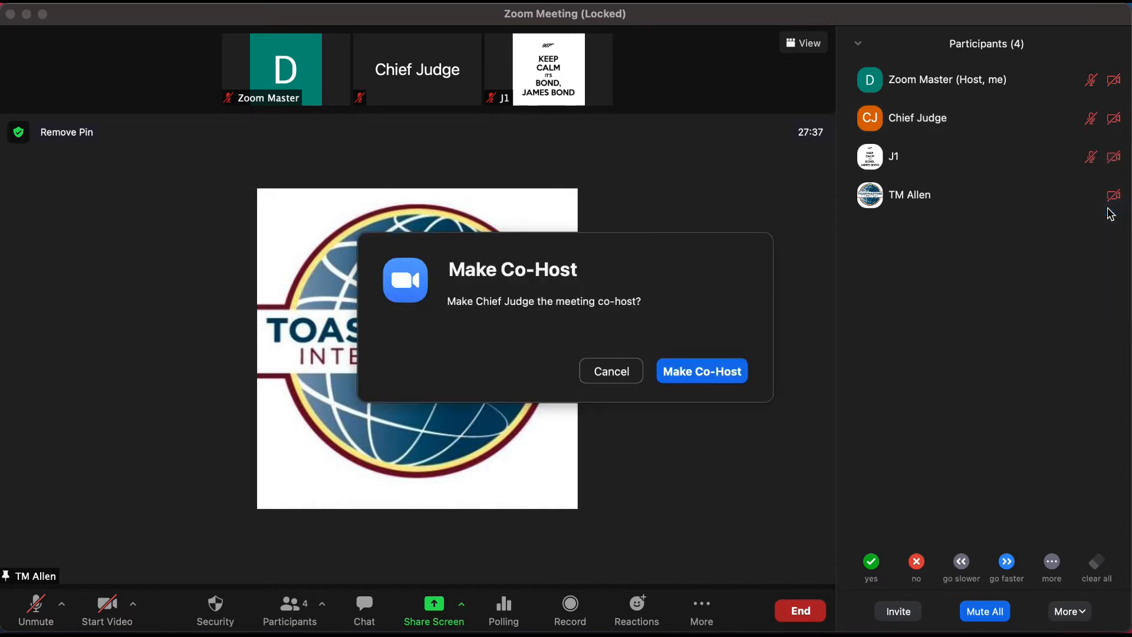
left_click(715, 370)
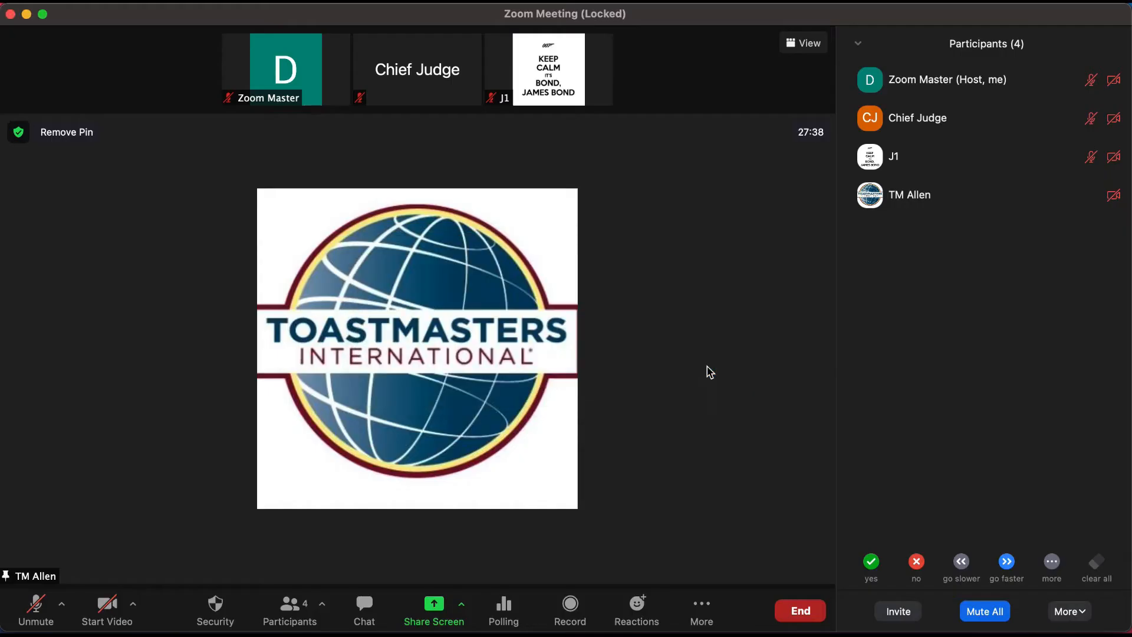
left_click(1104, 121)
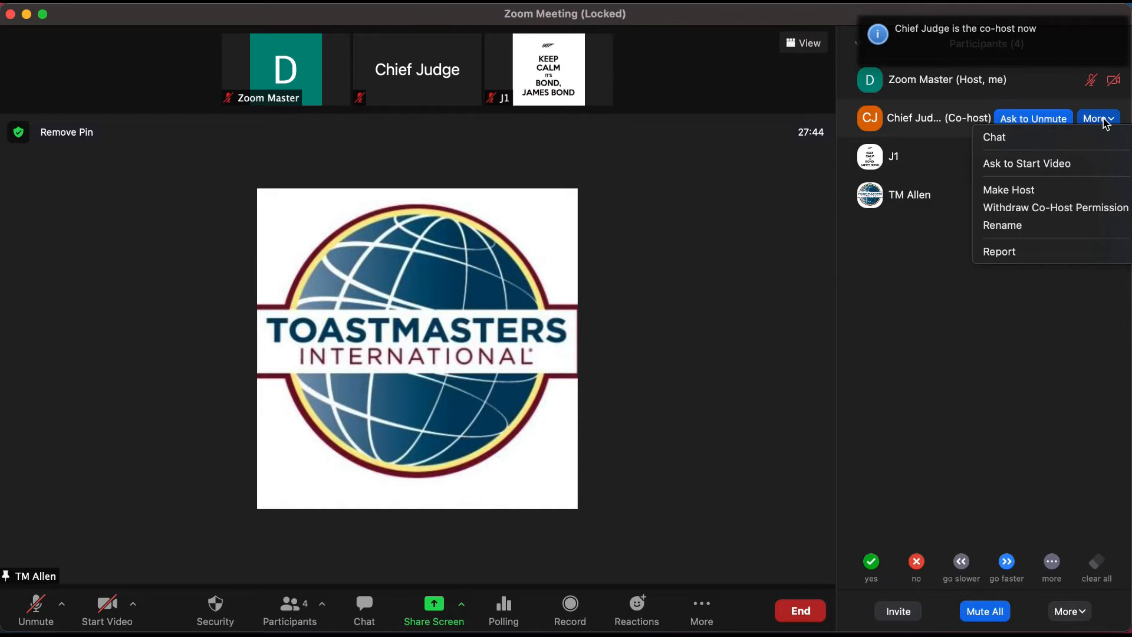
left_click(1098, 209)
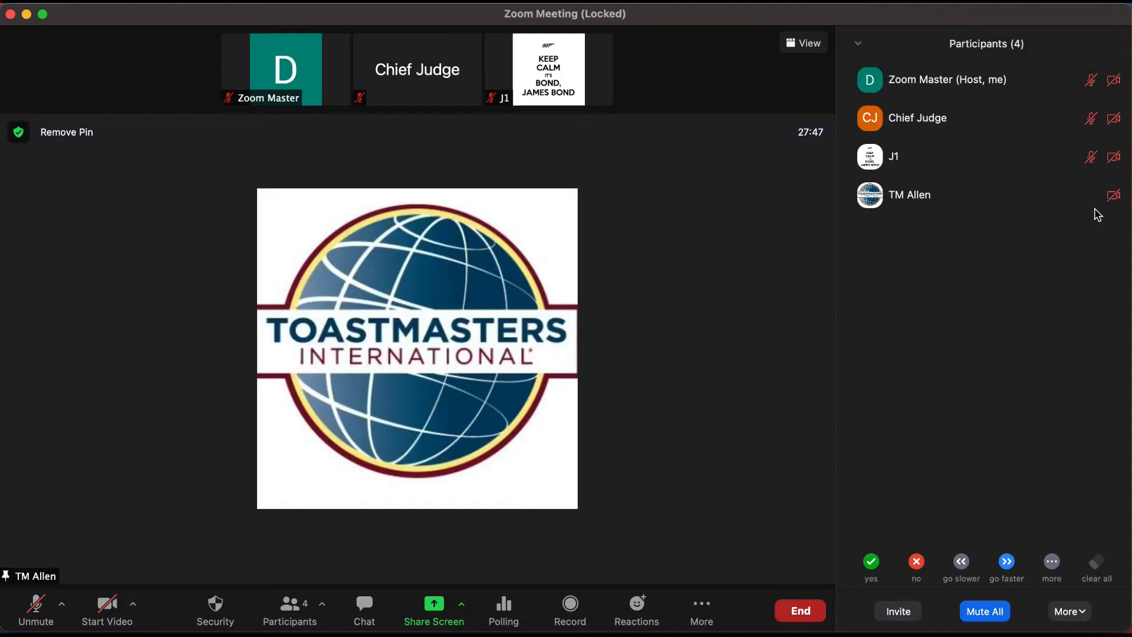
Step: Make the Chief Judge participant the meeting co-host
left_click(1098, 119)
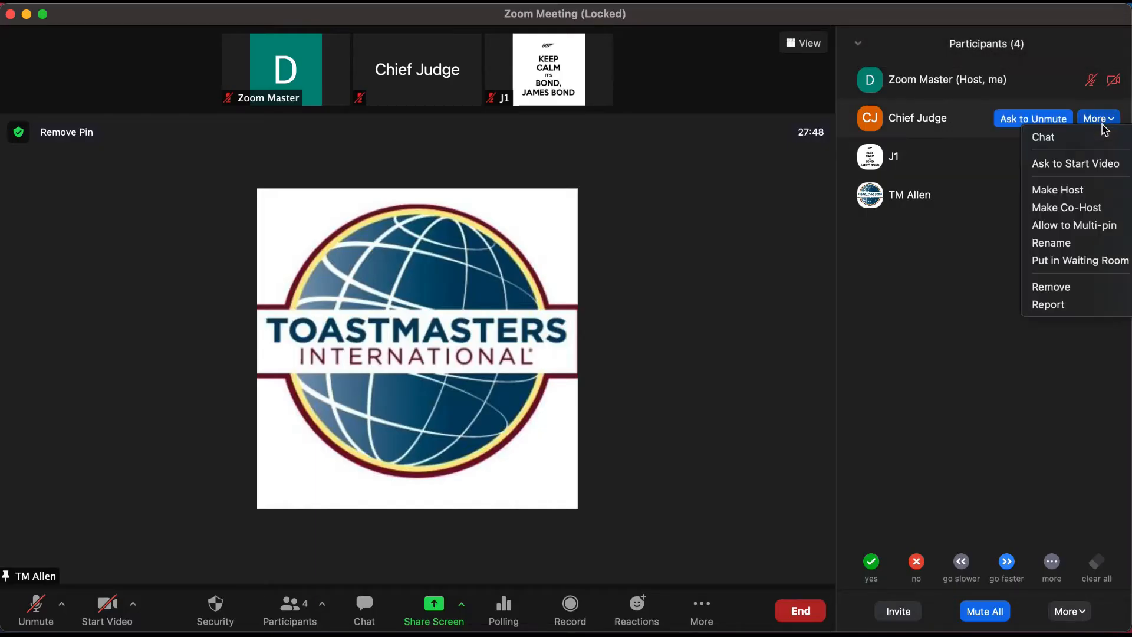
left_click(1100, 211)
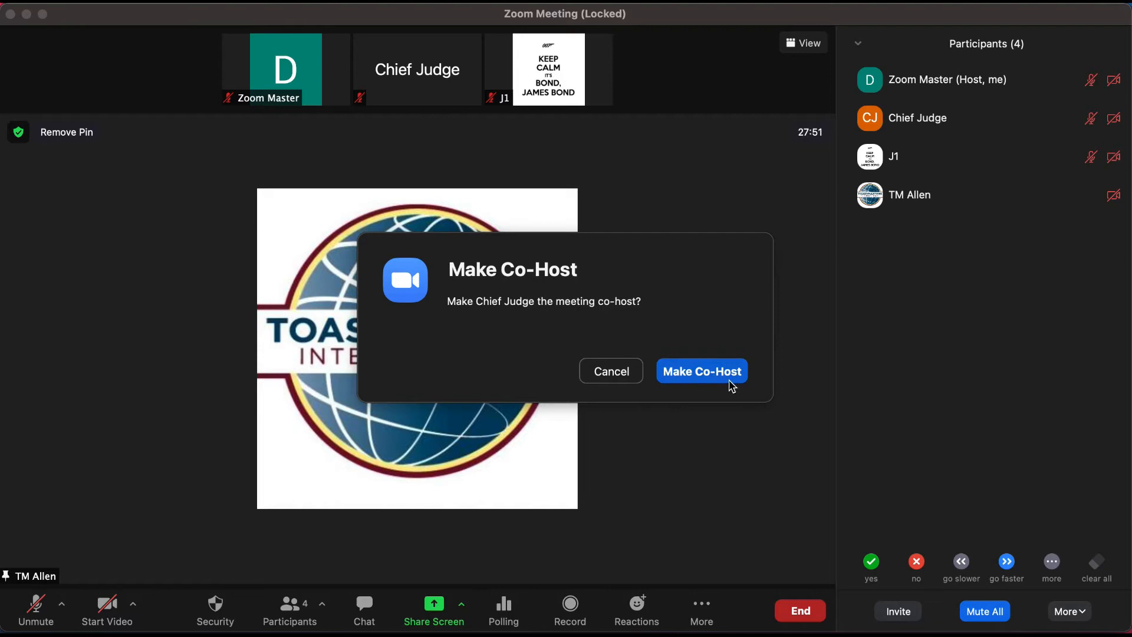
left_click(702, 371)
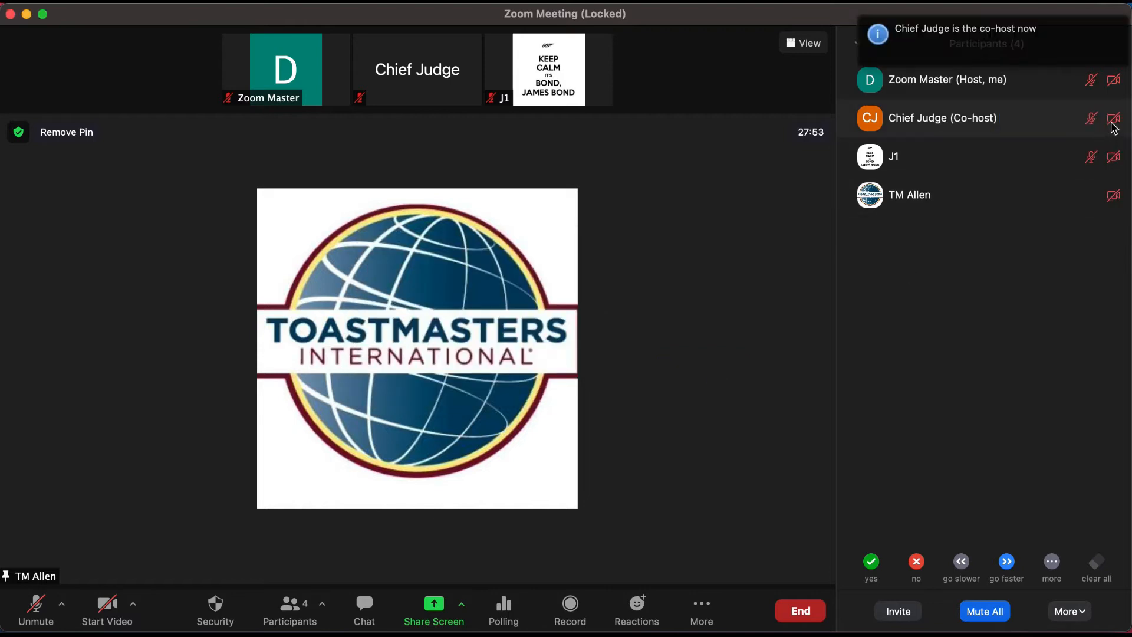
Step: Rename the participant J1 as "Timer 01"
left_click(1099, 156)
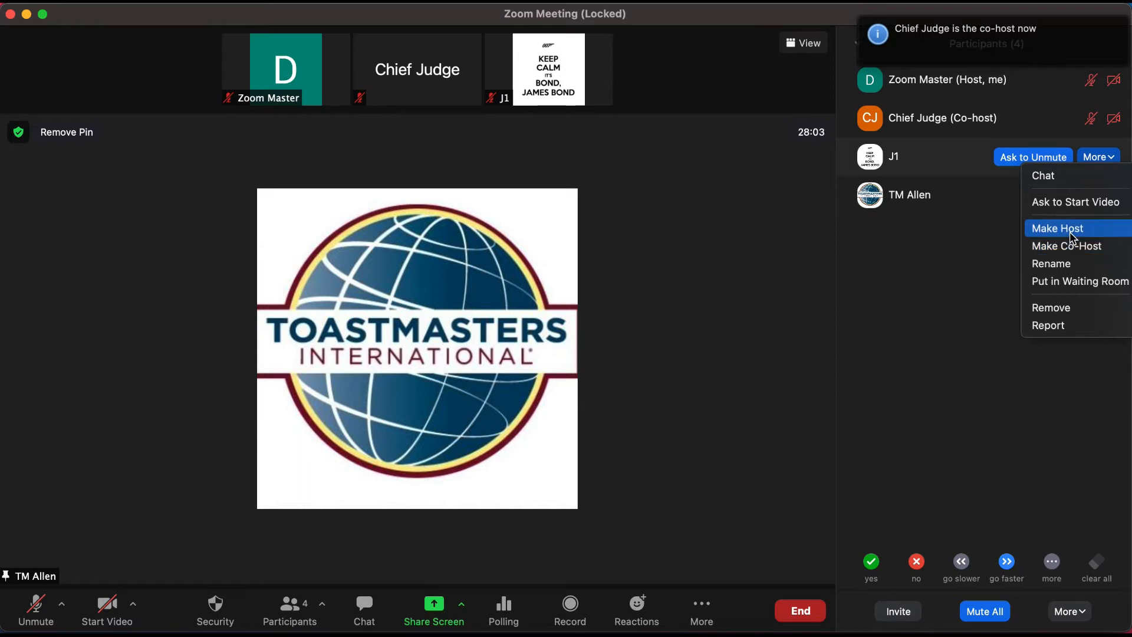
left_click(1064, 273)
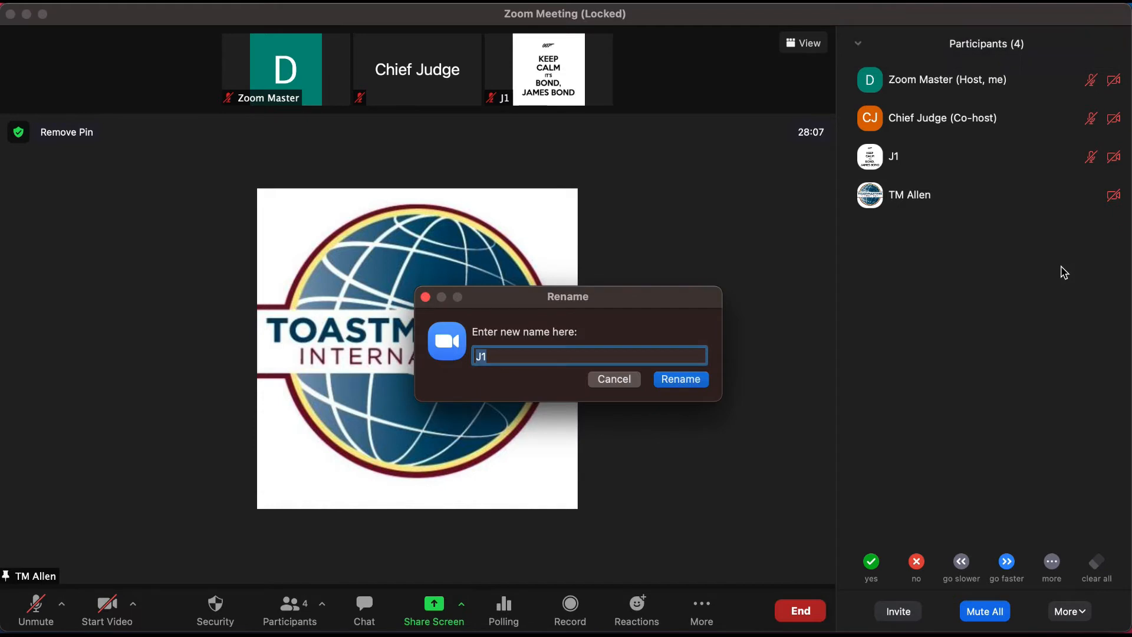
key("Right")
key("BackSpace")
key("BackSpace")
type("Timer")
key("BackSpace")
key("BackSpace")
type("01")
key("Return")
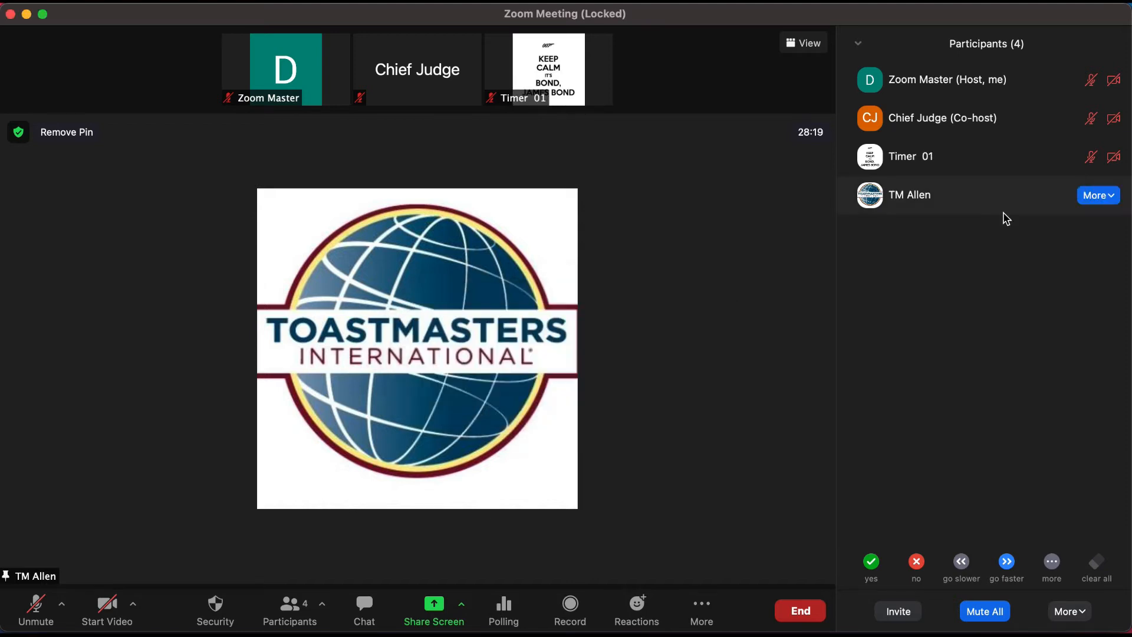
Step: Rename the last participant in the list as "Contestant 01:" followed by the participant's existing name
left_click(1097, 195)
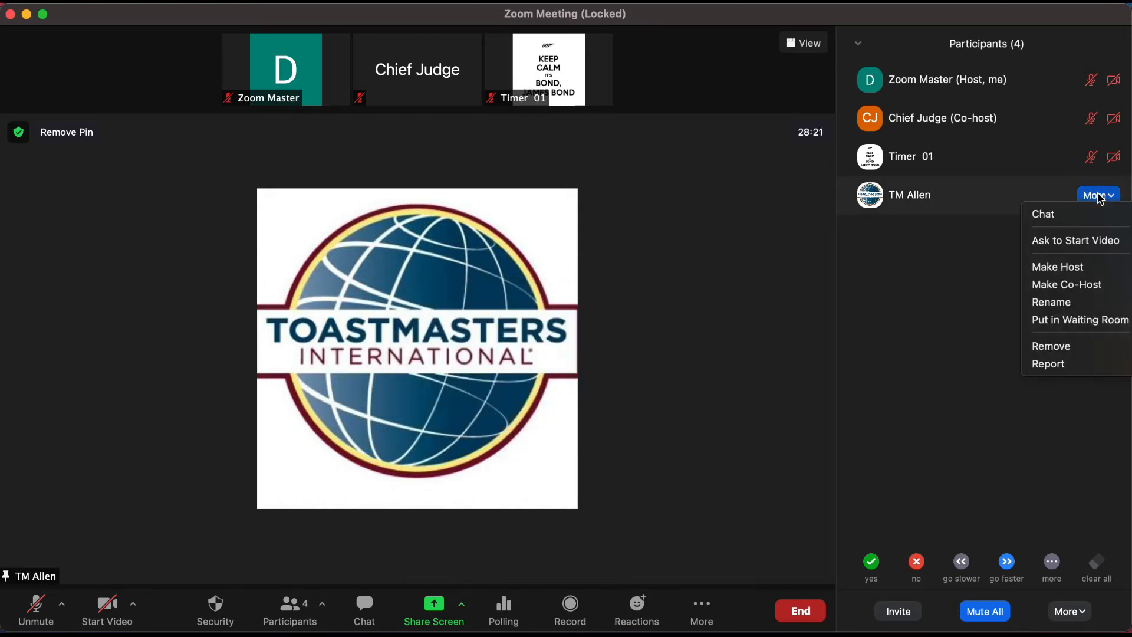
left_click(1086, 303)
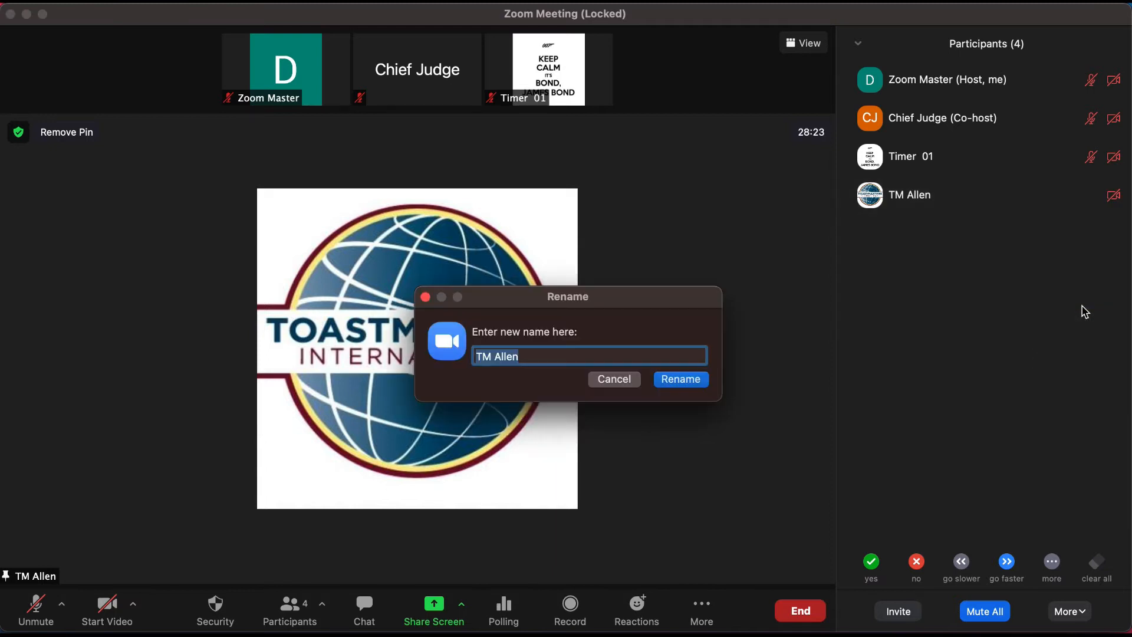
type("Contestant 01")
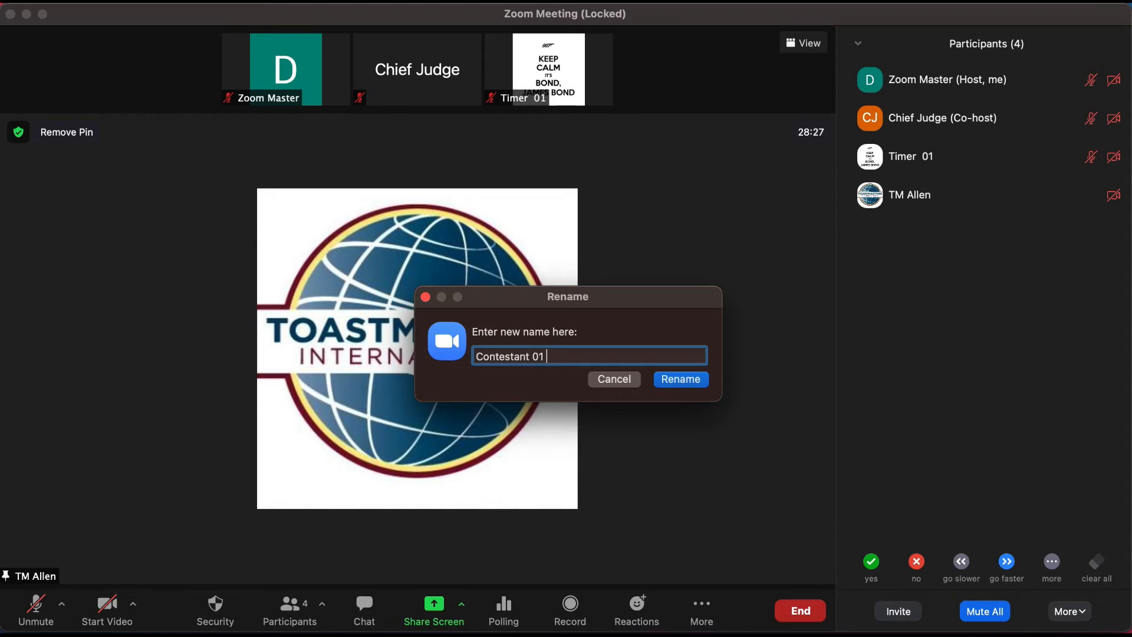
type(": TM Allen")
key("Return")
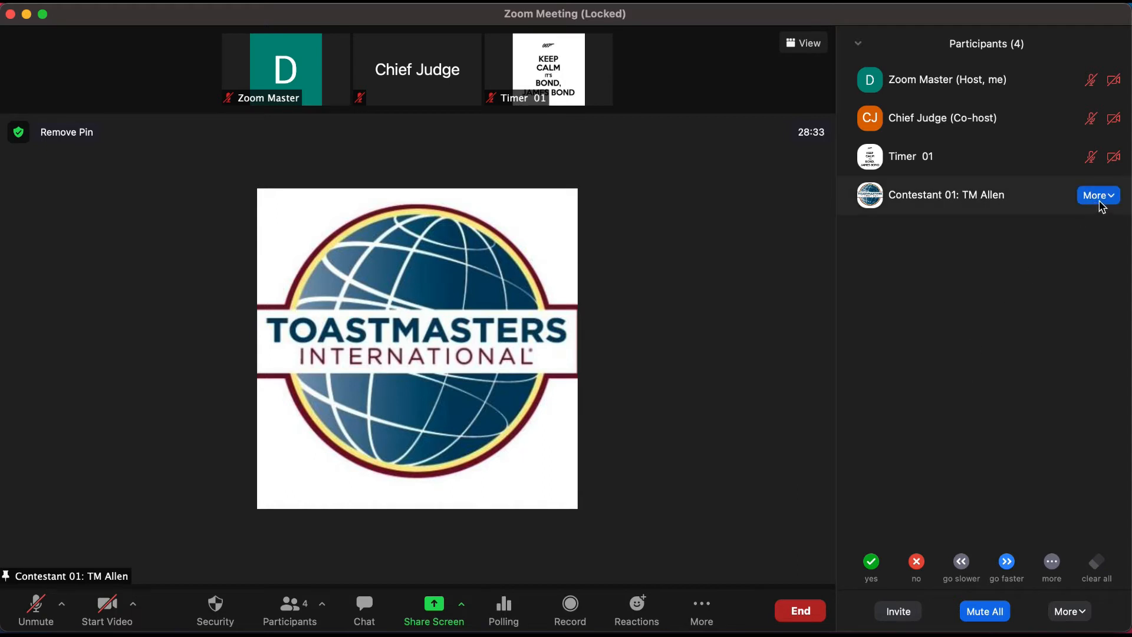
Step: Put the Contestant 01 participant in the waiting room and admit them back into the meeting
left_click(1100, 196)
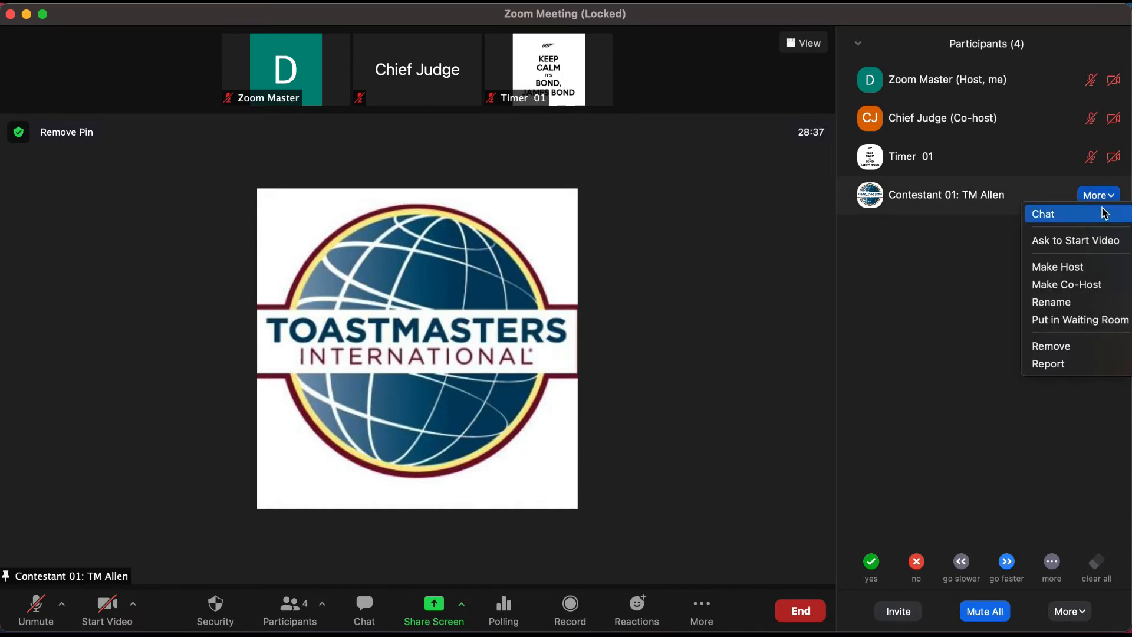
left_click(1102, 327)
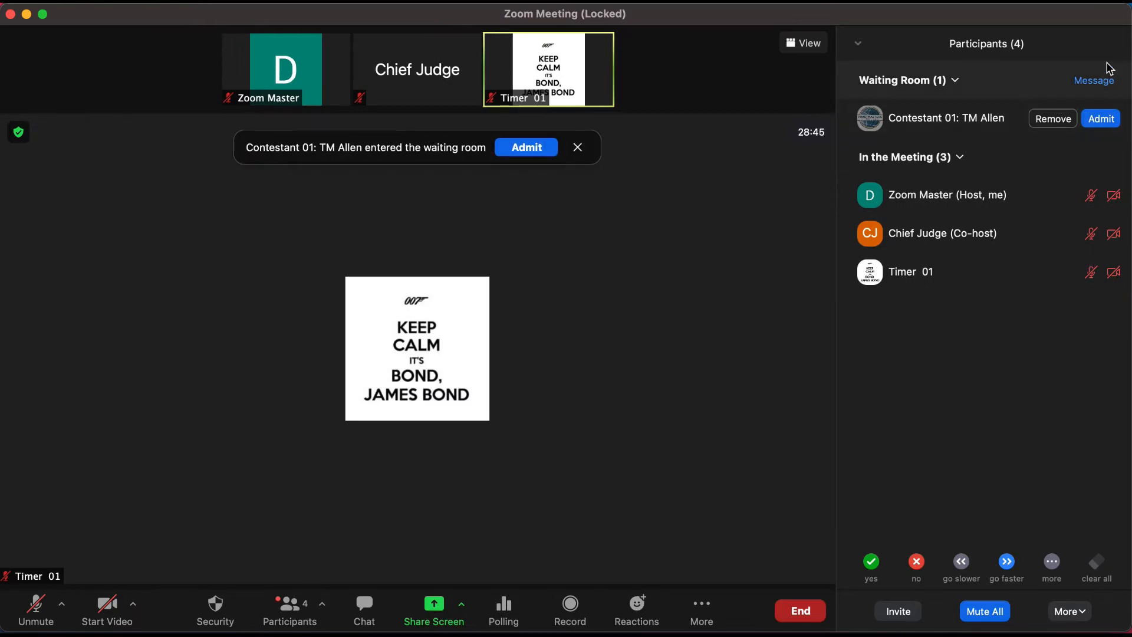
left_click(1109, 121)
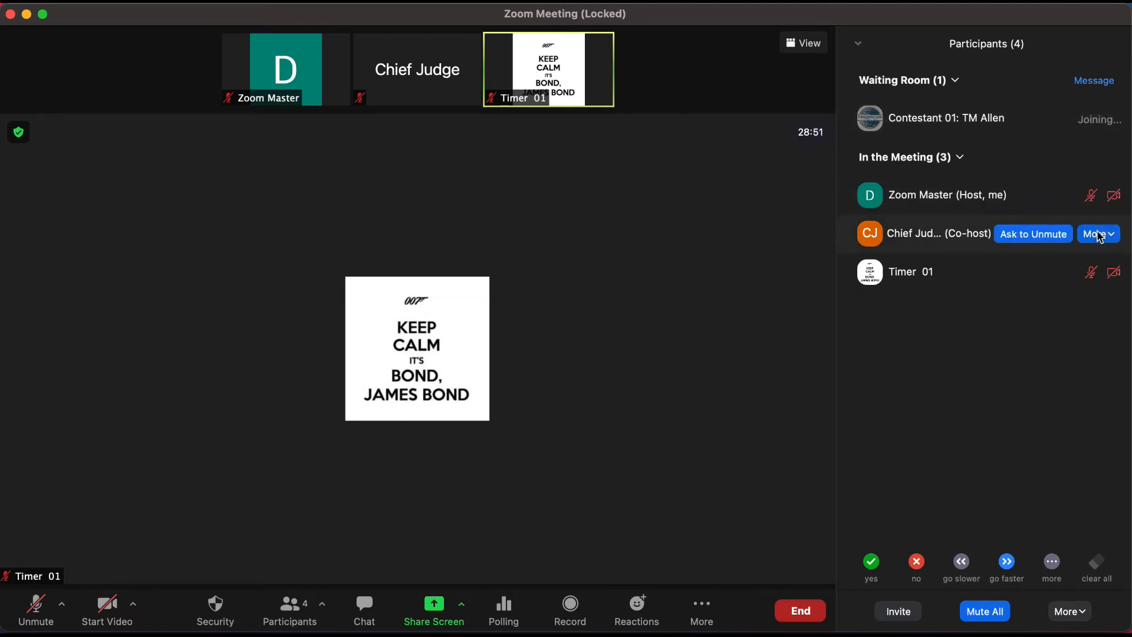
mouse_move(1096, 282)
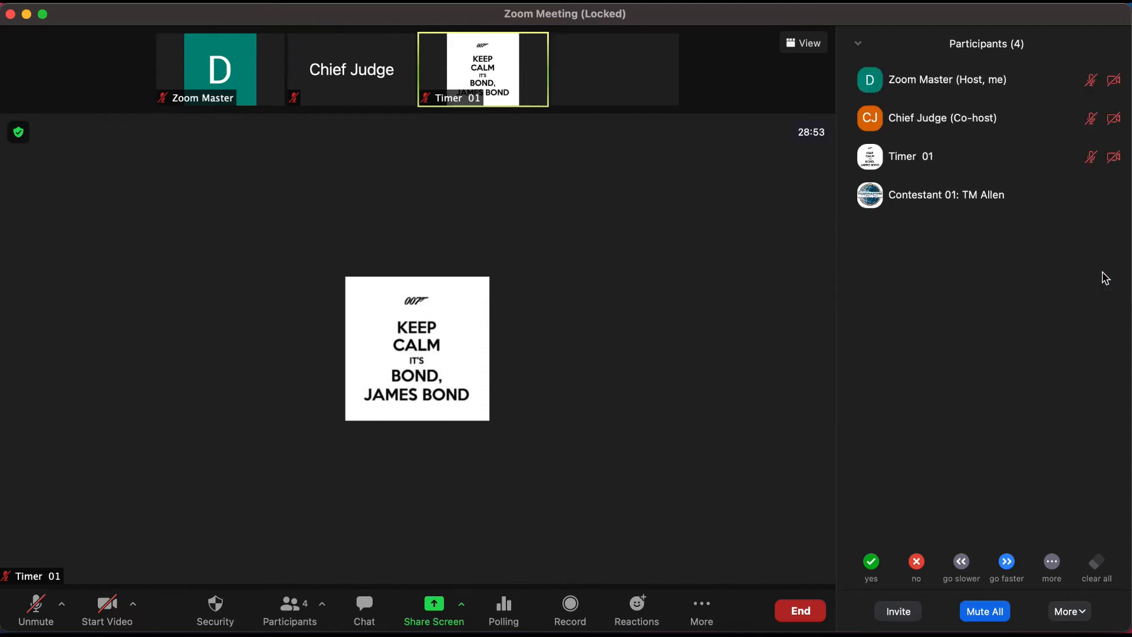
left_click(1098, 196)
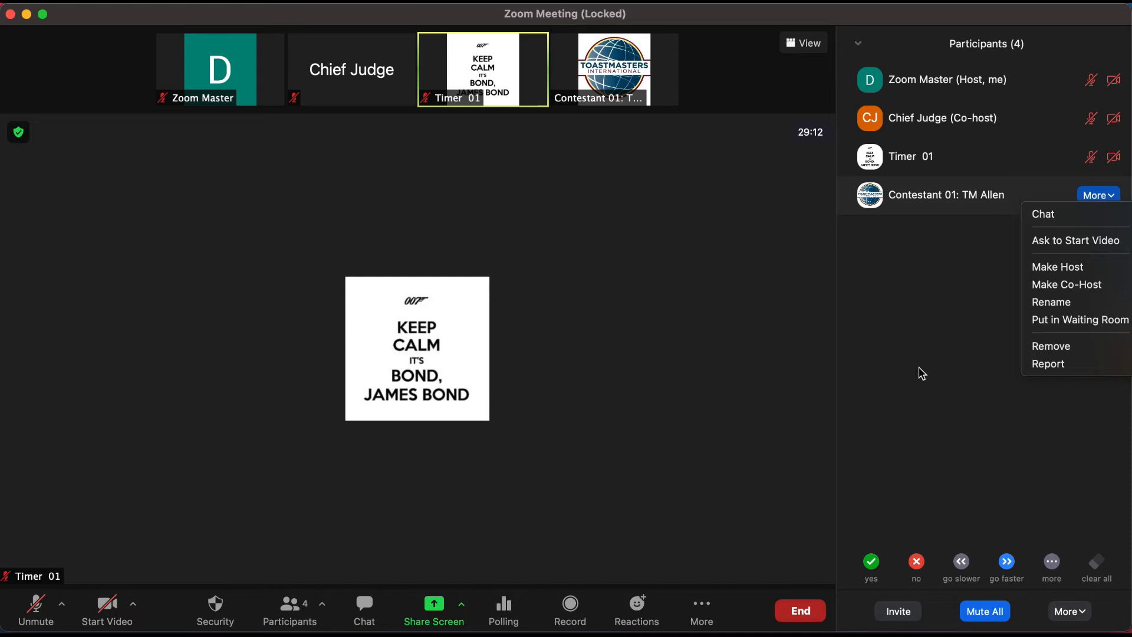
left_click(922, 374)
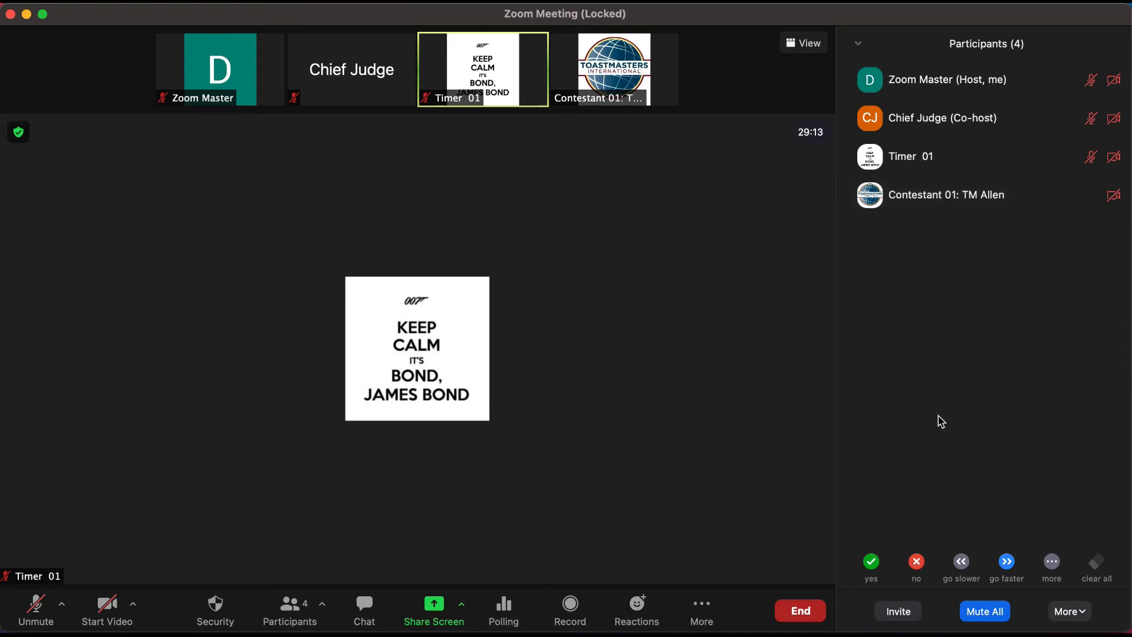
Step: Open the meeting chat and restrict participants to chatting with "Host only"
left_click(368, 610)
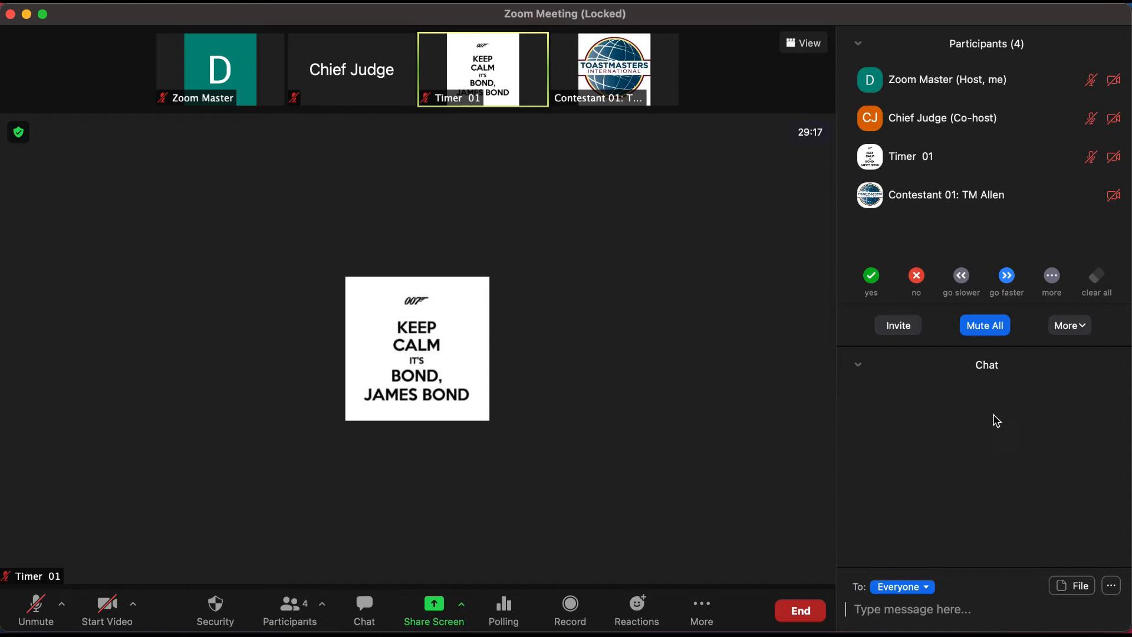
left_click(1111, 586)
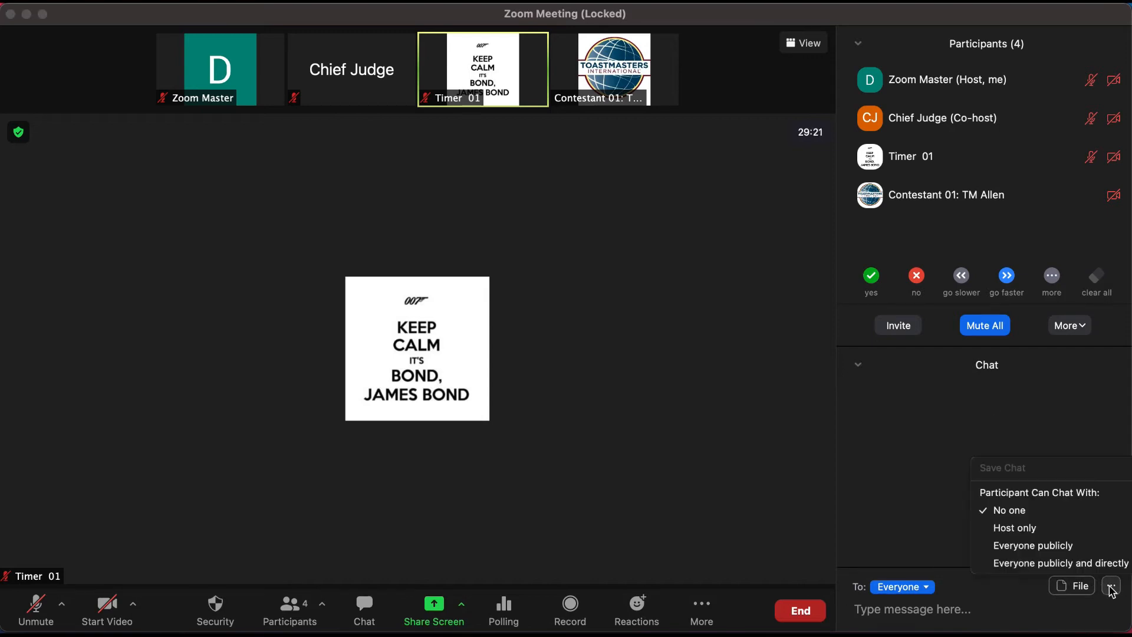
left_click(1061, 529)
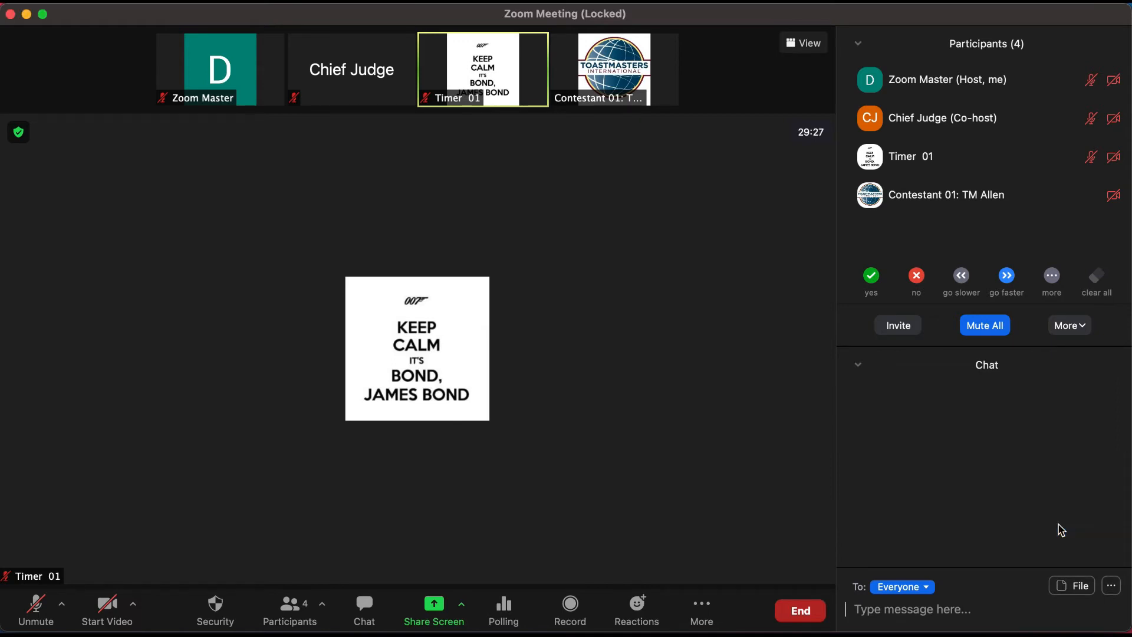
Step: Allow participants to chat with "Everyone publicly and directly", and set the chat permission back to "Host only"
left_click(1112, 587)
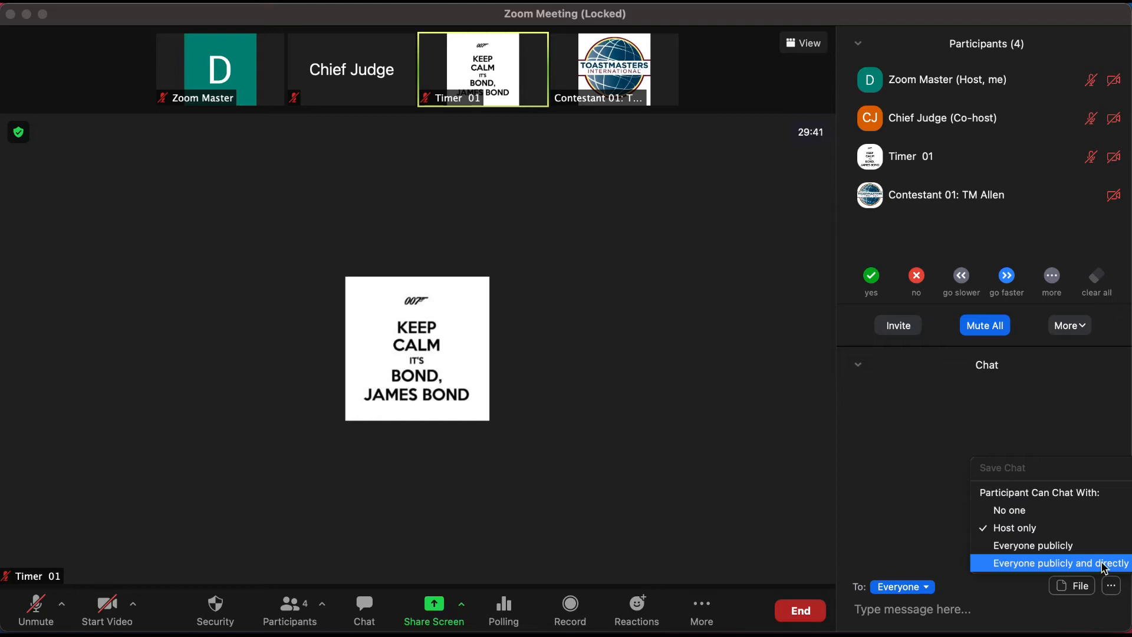
left_click(1104, 564)
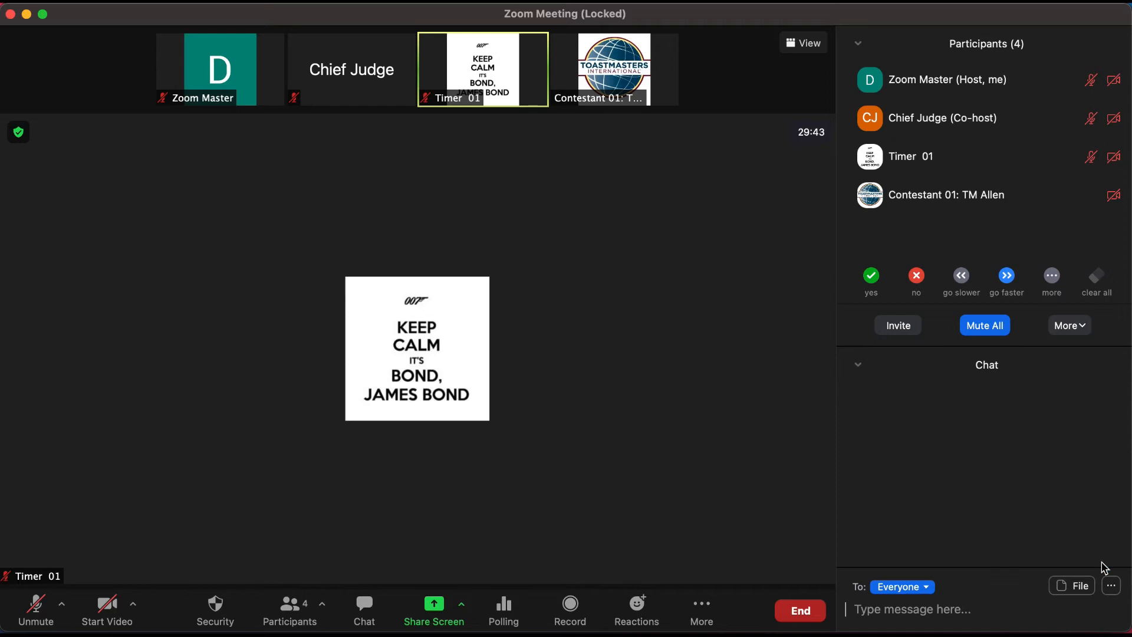
left_click(1114, 590)
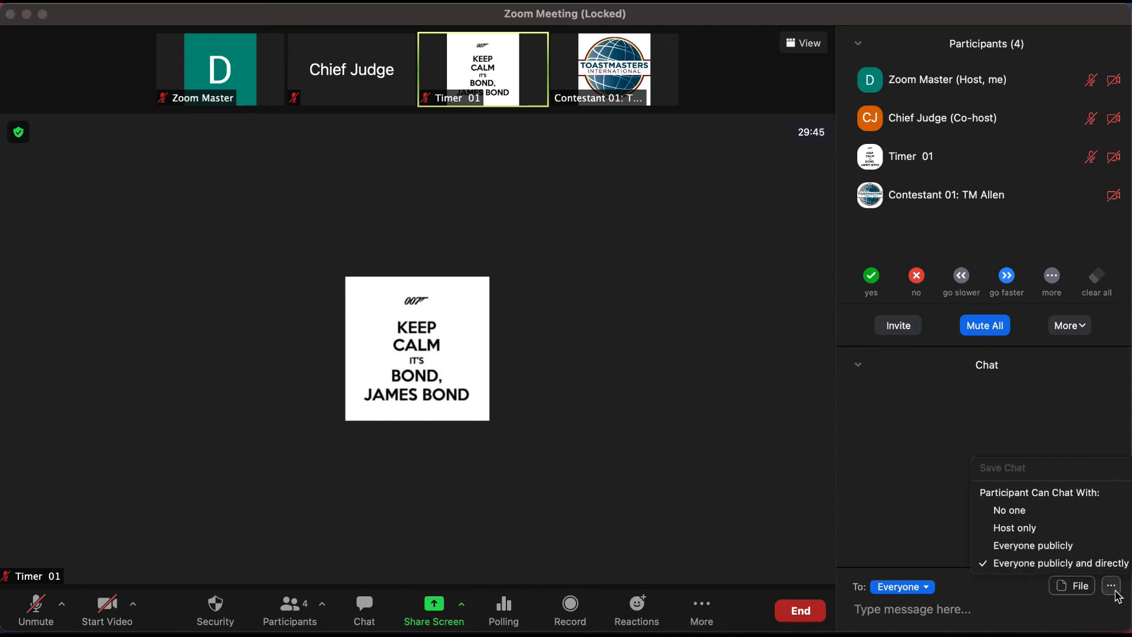
left_click(1071, 534)
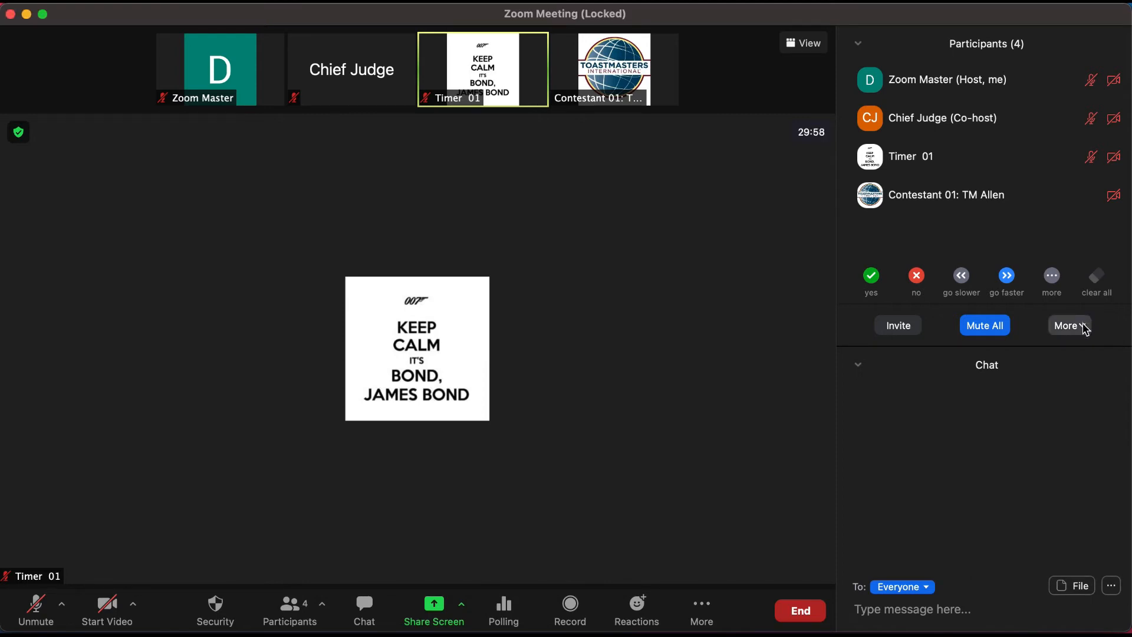
Step: Review the meeting-wide participant options for muting on entry, locking, the waiting room, unmuting, renaming and starting video
left_click(1081, 330)
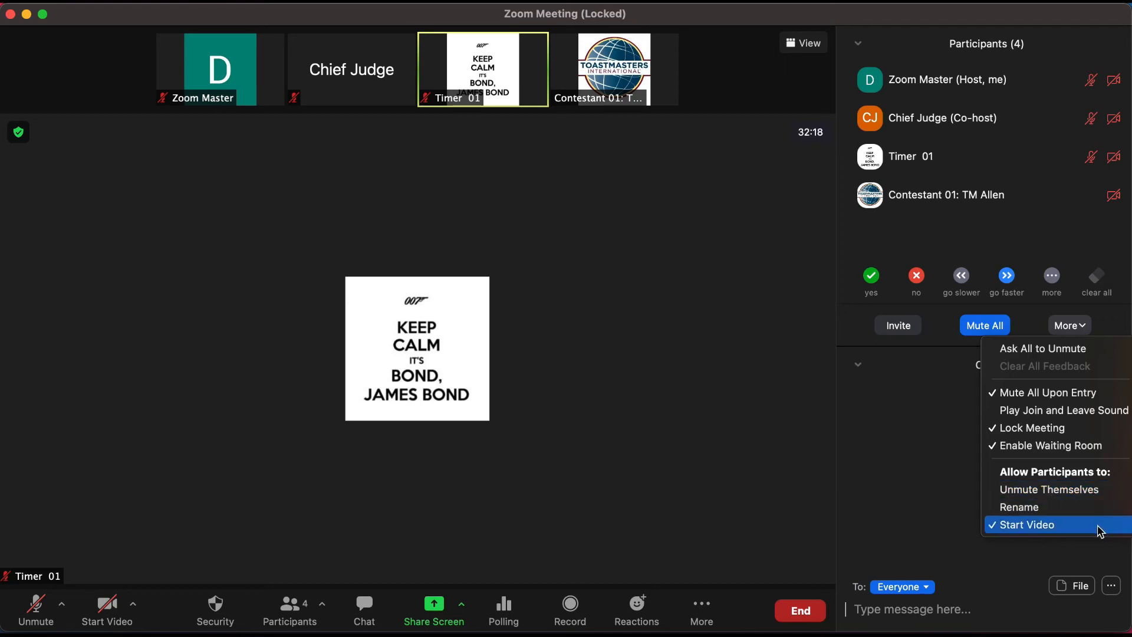
left_click(955, 382)
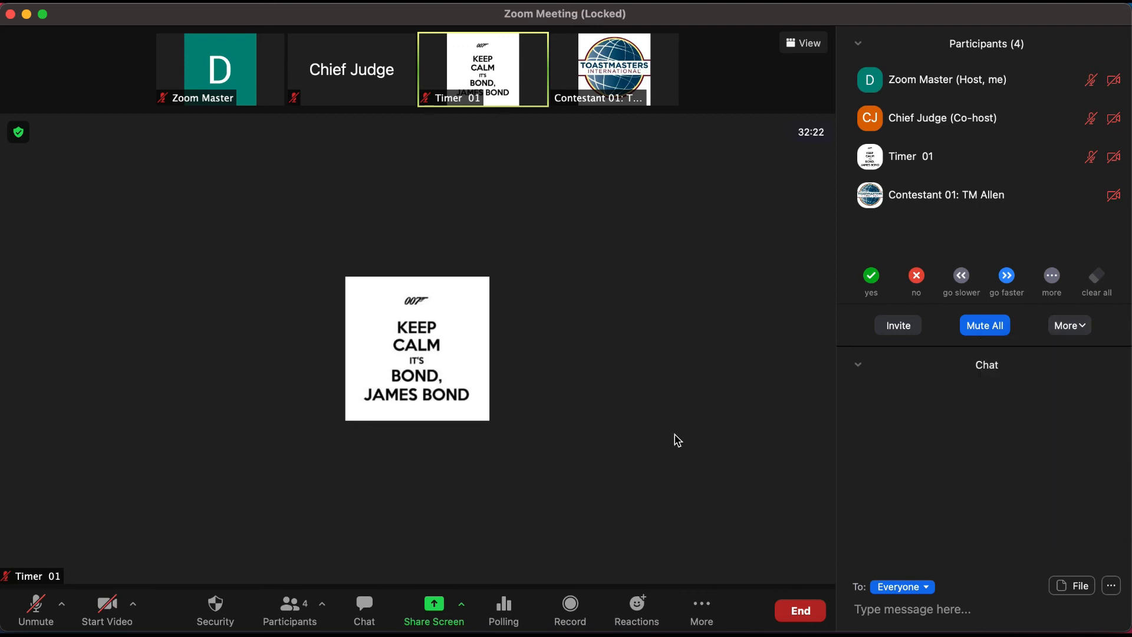
Step: Hide the profile pictures of everyone in the meeting, and show them again
left_click(216, 616)
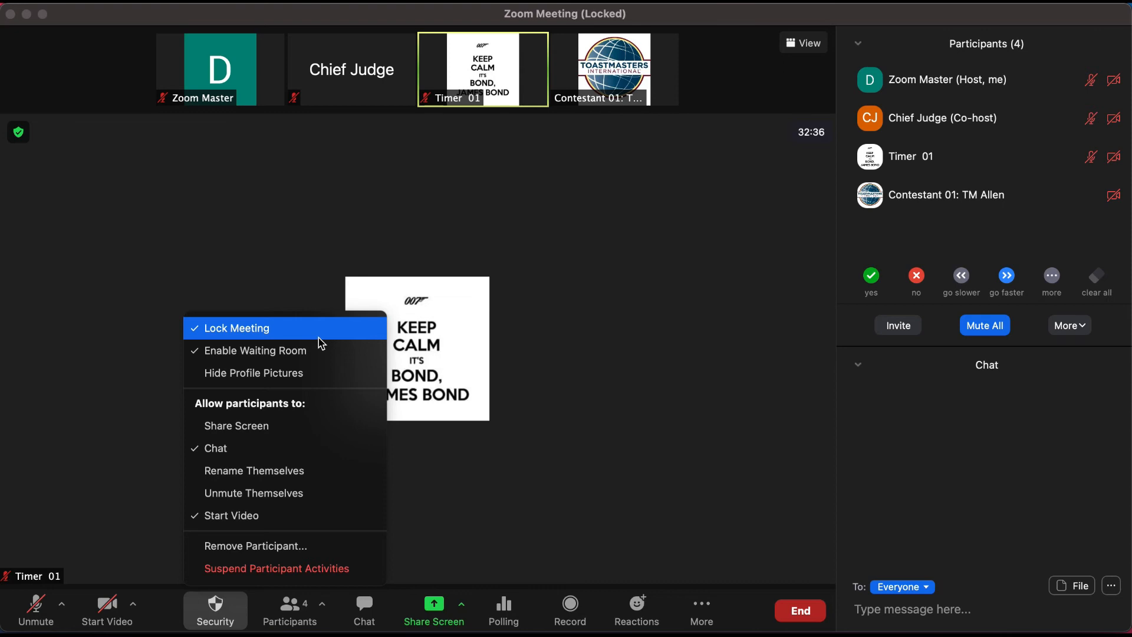
left_click(319, 376)
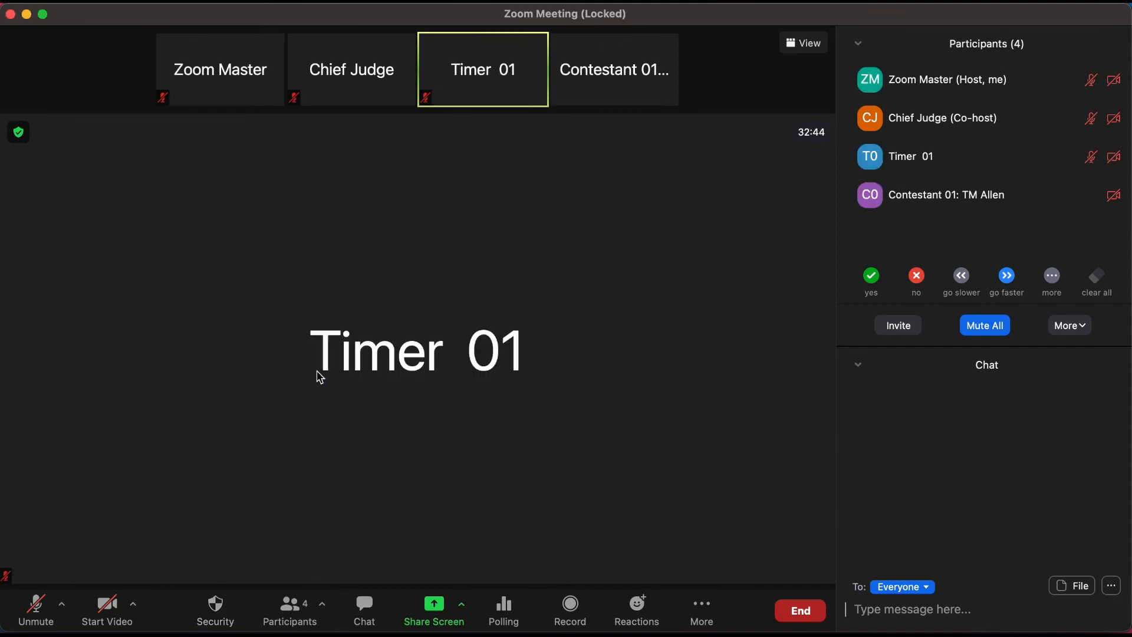
left_click(216, 610)
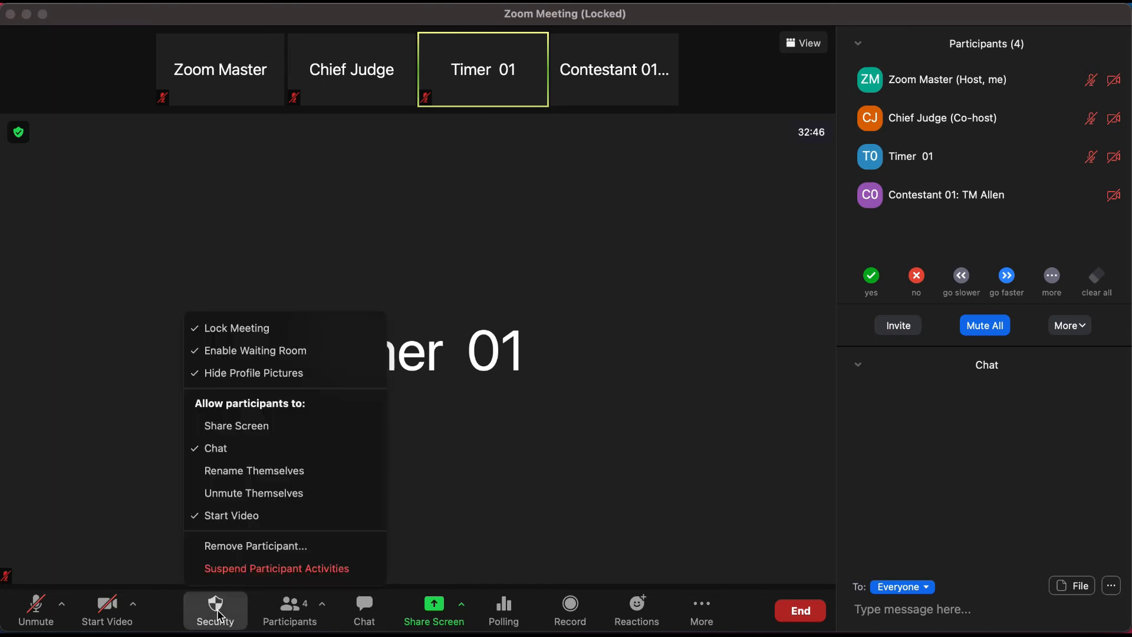
left_click(259, 375)
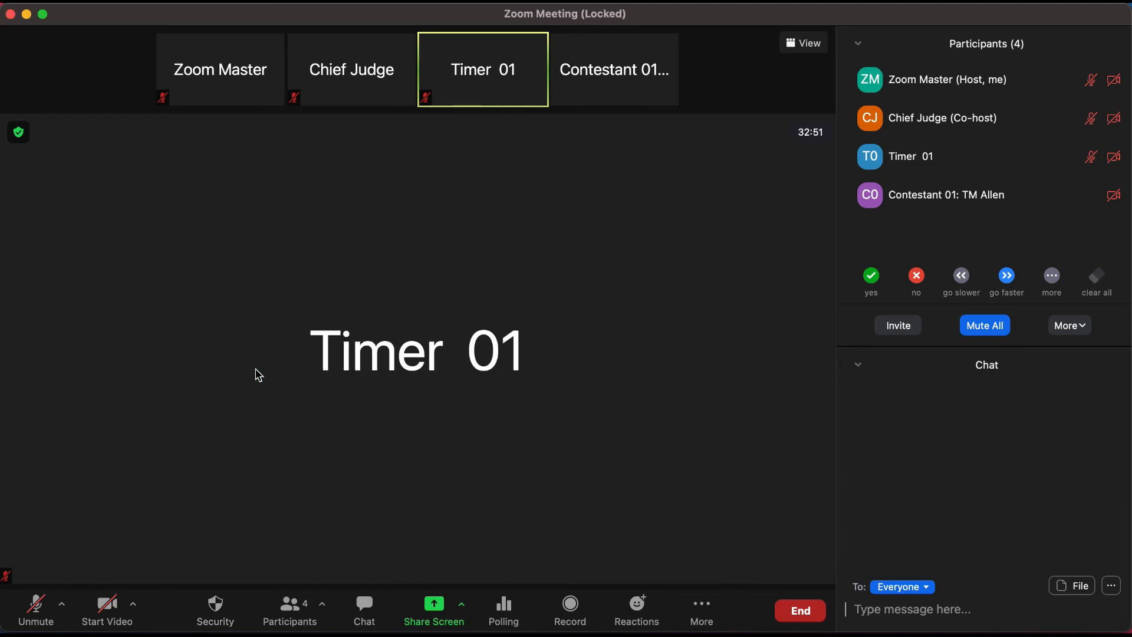
Step: Review the meeting's security options, including participant permissions, removing a participant and suspending participant activities
left_click(216, 607)
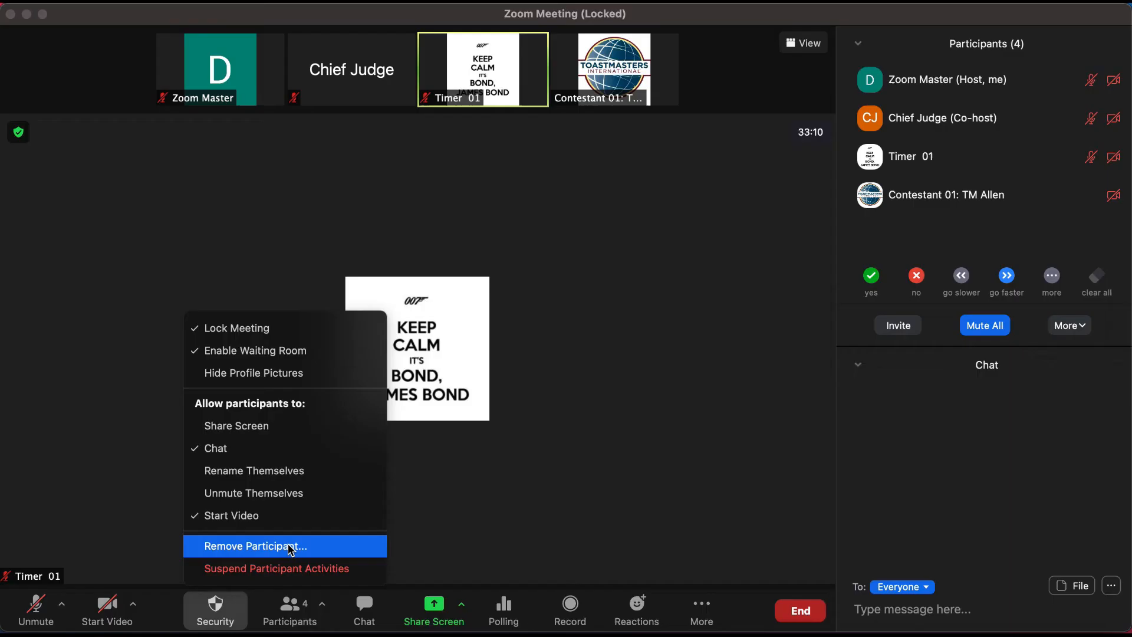
left_click(524, 535)
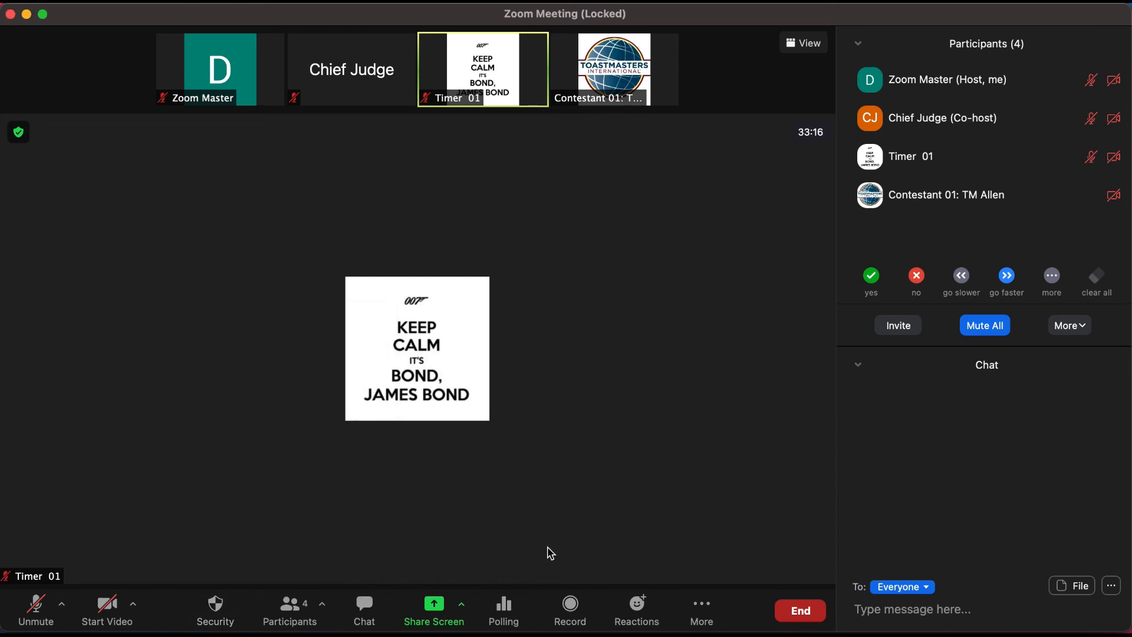
Step: Make a cloud recording of the meeting, pausing and resuming it once before stopping it
left_click(575, 615)
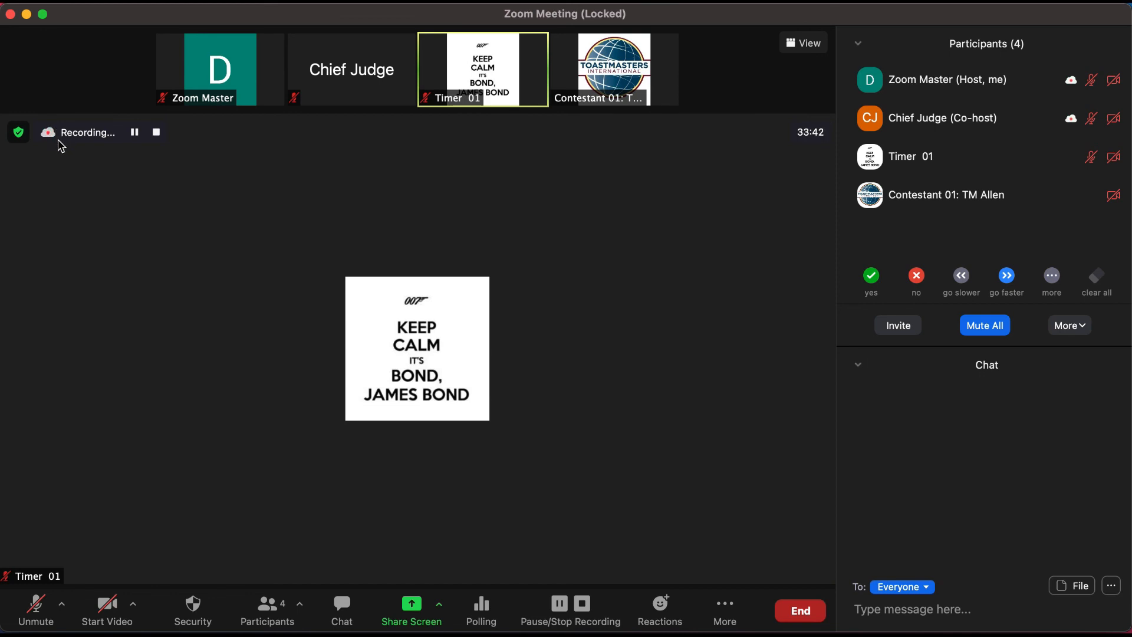
left_click(133, 136)
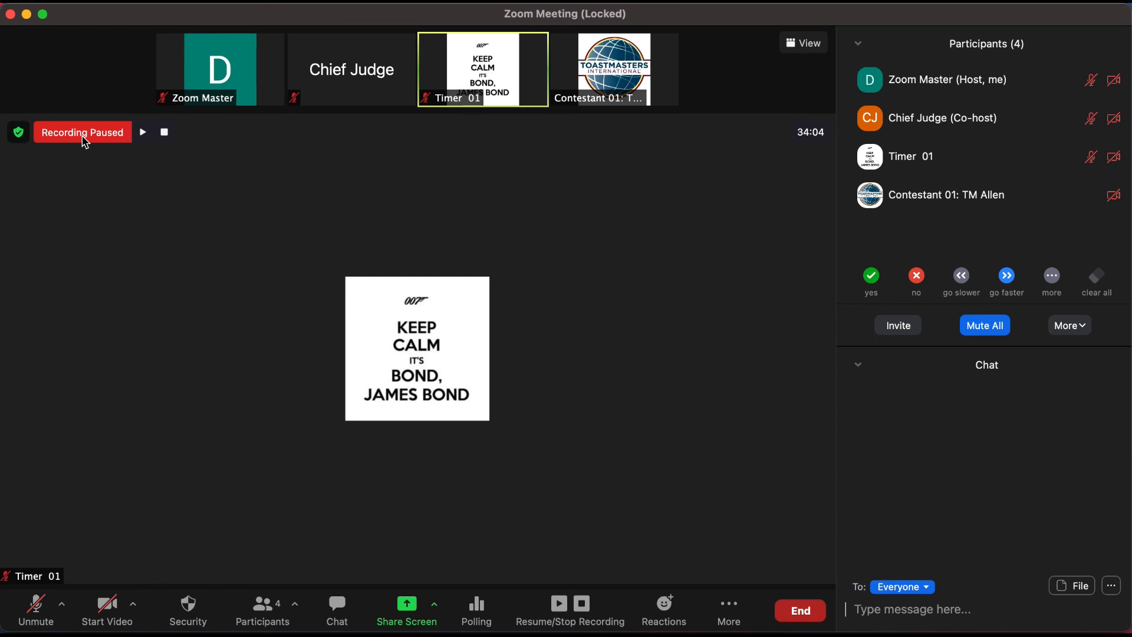
left_click(149, 135)
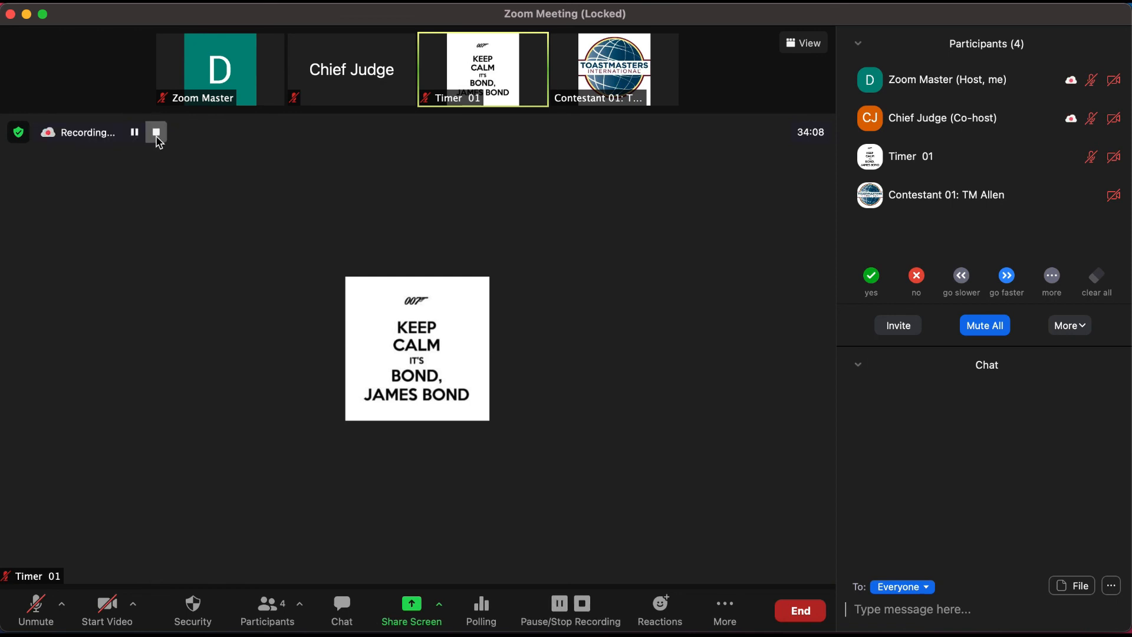
left_click(157, 134)
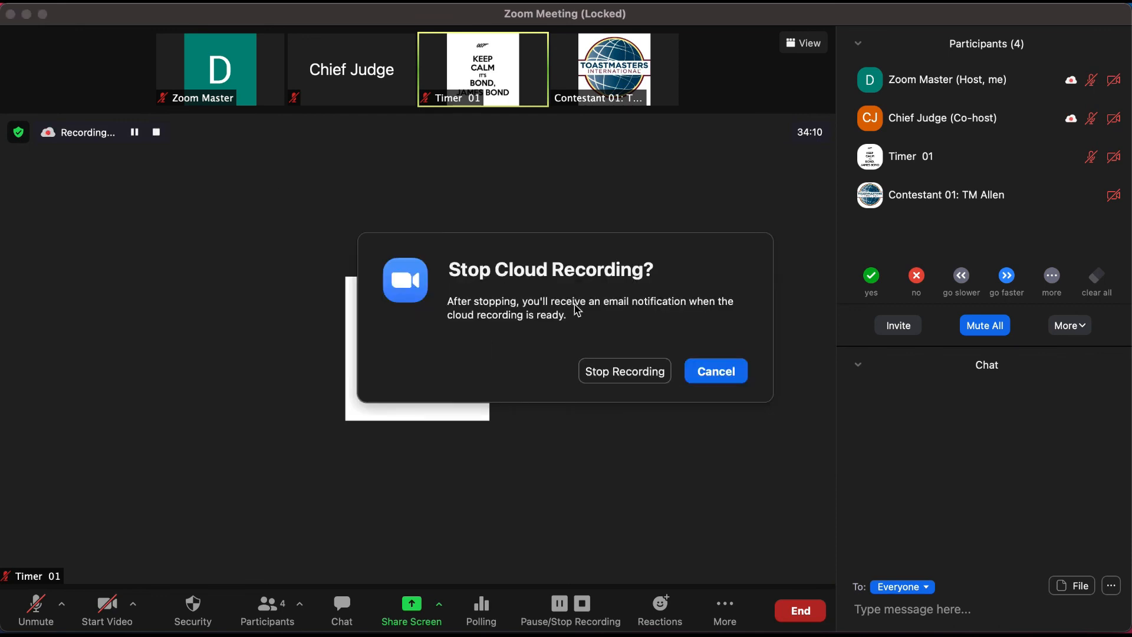
left_click(644, 383)
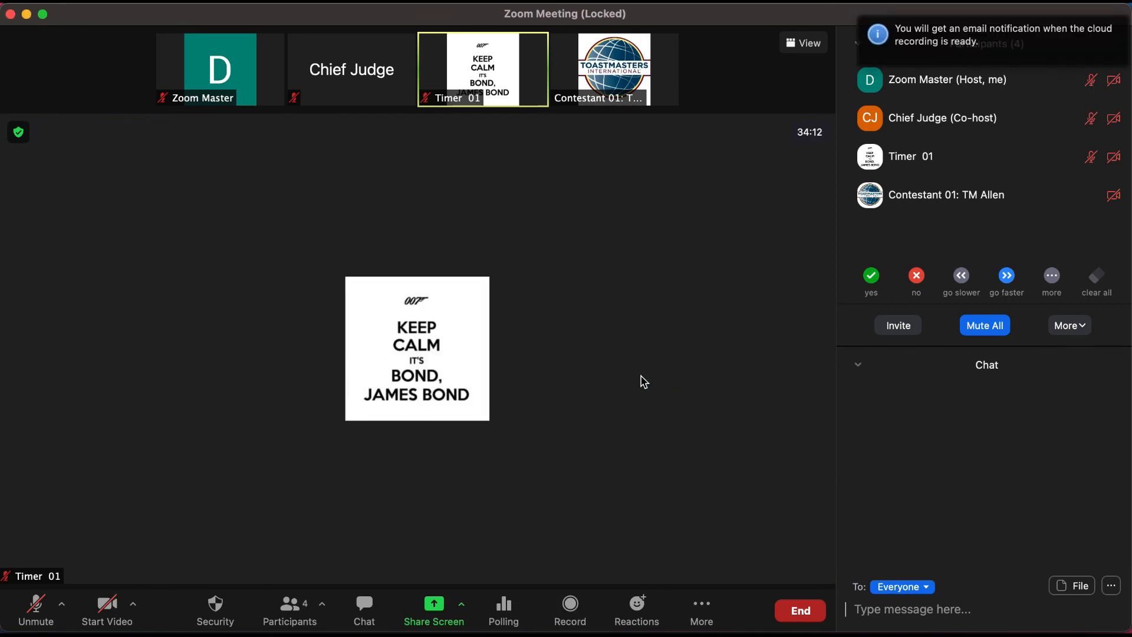
Step: Review the emoji reactions available in the meeting without sending one
mouse_move(862, 100)
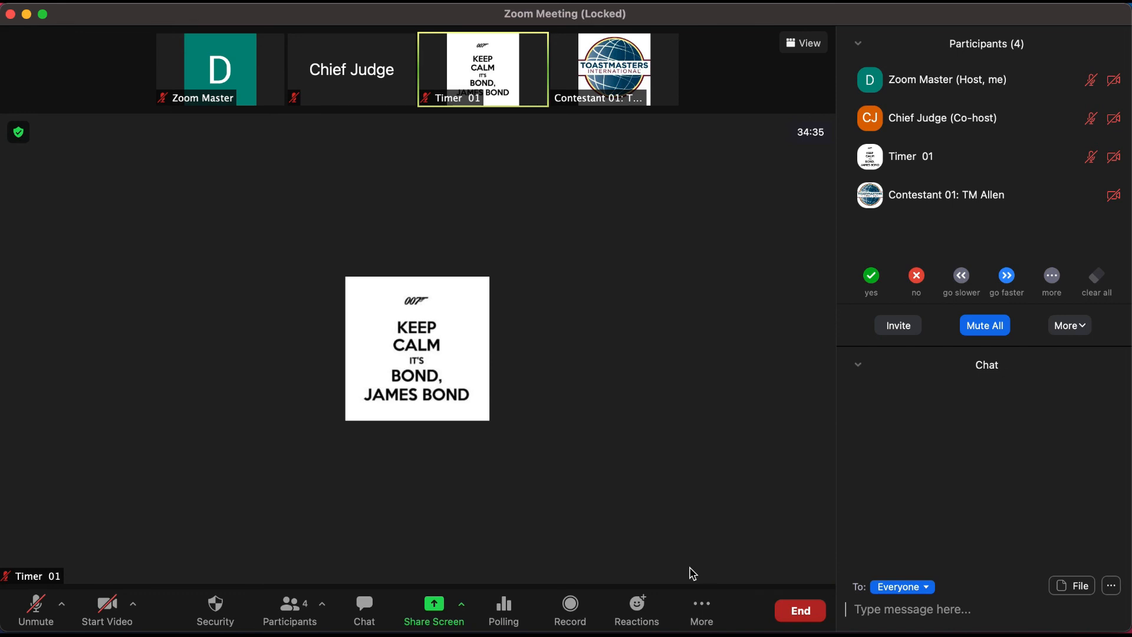
left_click(637, 607)
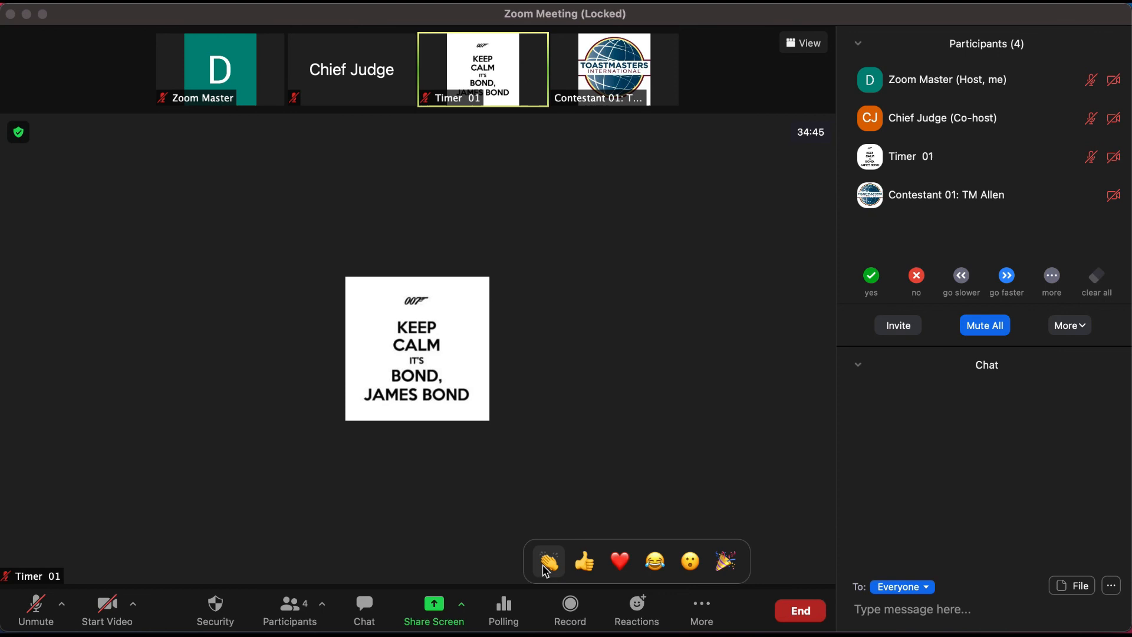
left_click(672, 486)
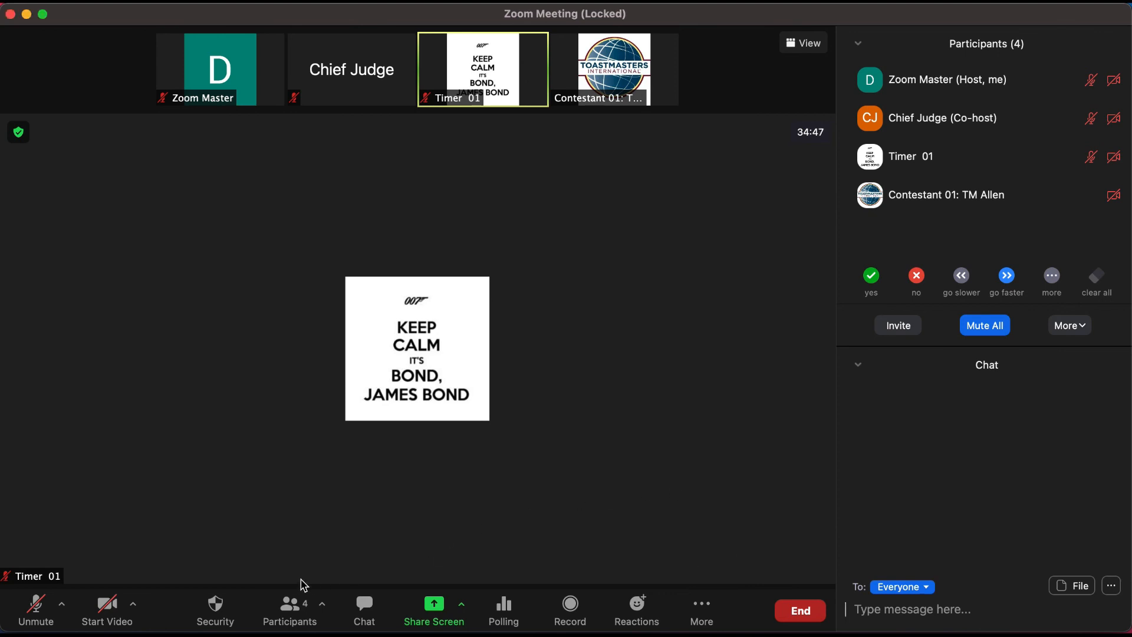